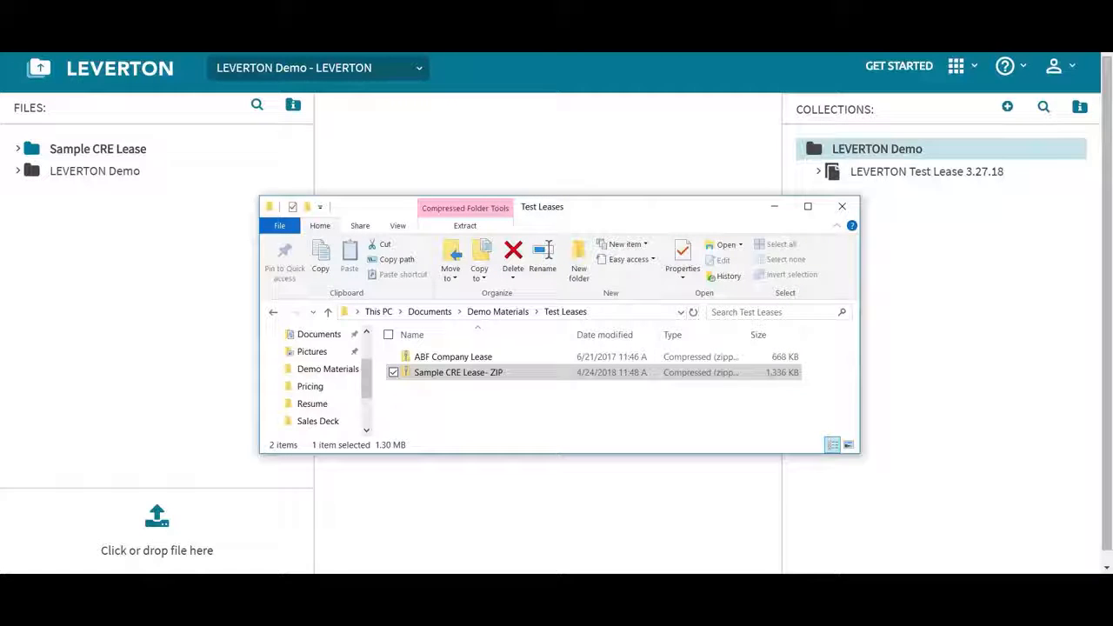
- Drag the Sample CRE Lease ZIP from File Explorer onto Leverton's file drop area
{"action": "left_click", "coordinate": [507, 373]}
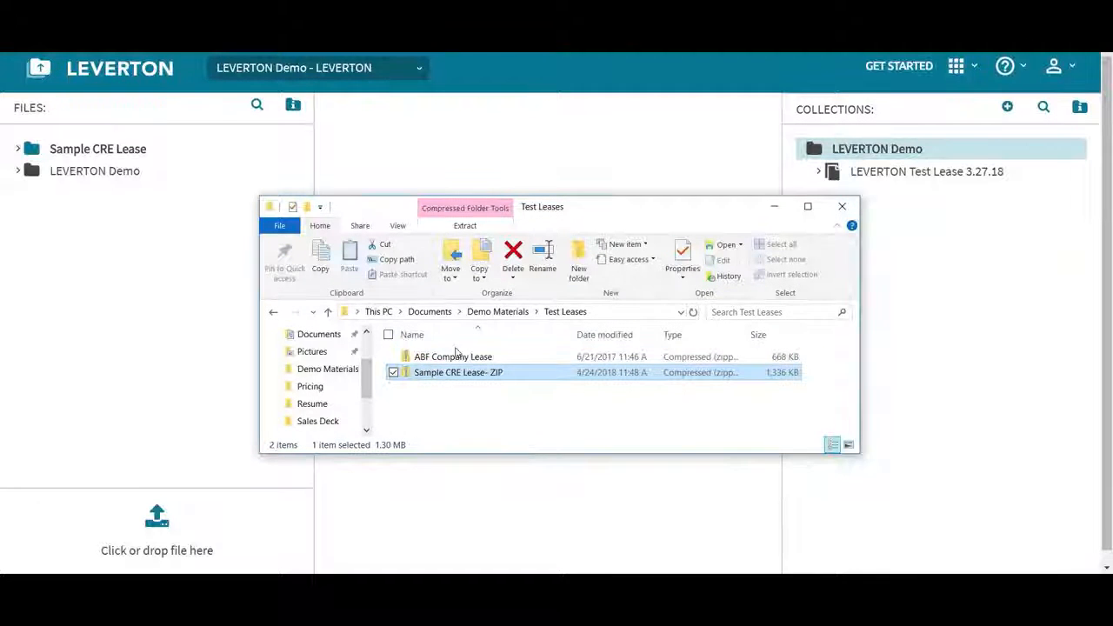
{"action": "left_click_drag", "start_coordinate": [507, 372], "coordinate": [156, 521]}
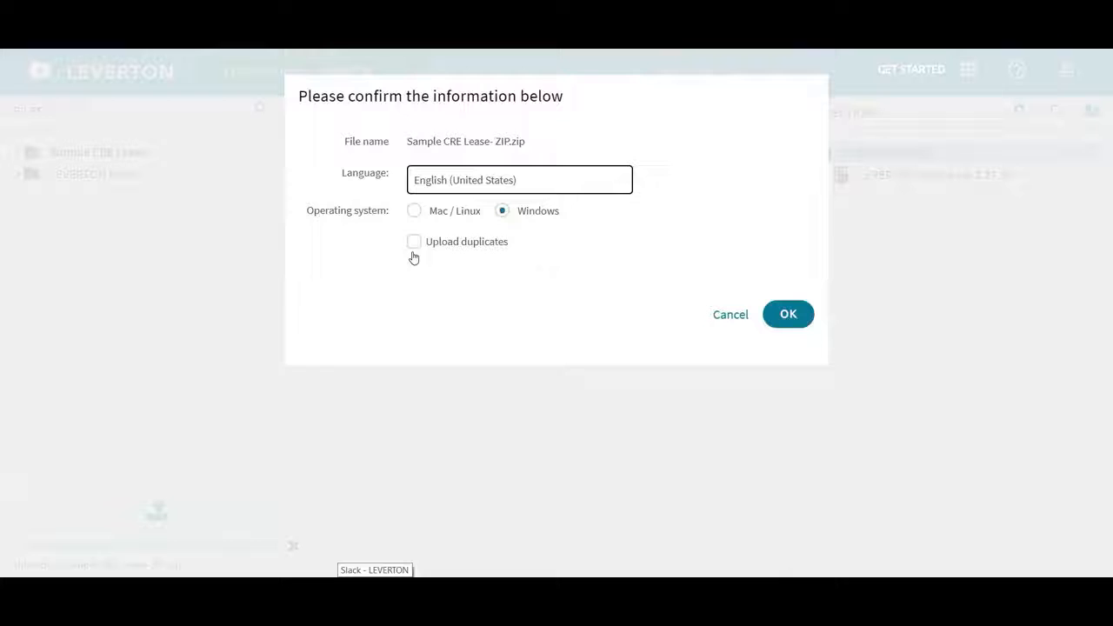
- Accept the upload with English and Windows settings and show reading progress for Doc A and Doc B
{"action": "left_click", "coordinate": [773, 311]}
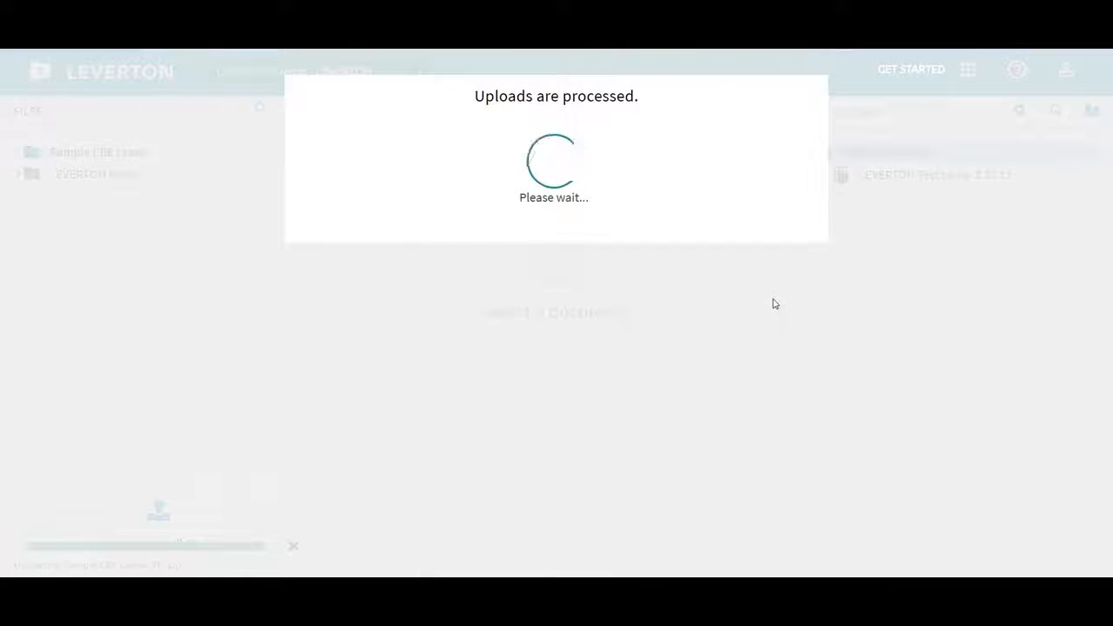
{"action": "left_click", "coordinate": [791, 393]}
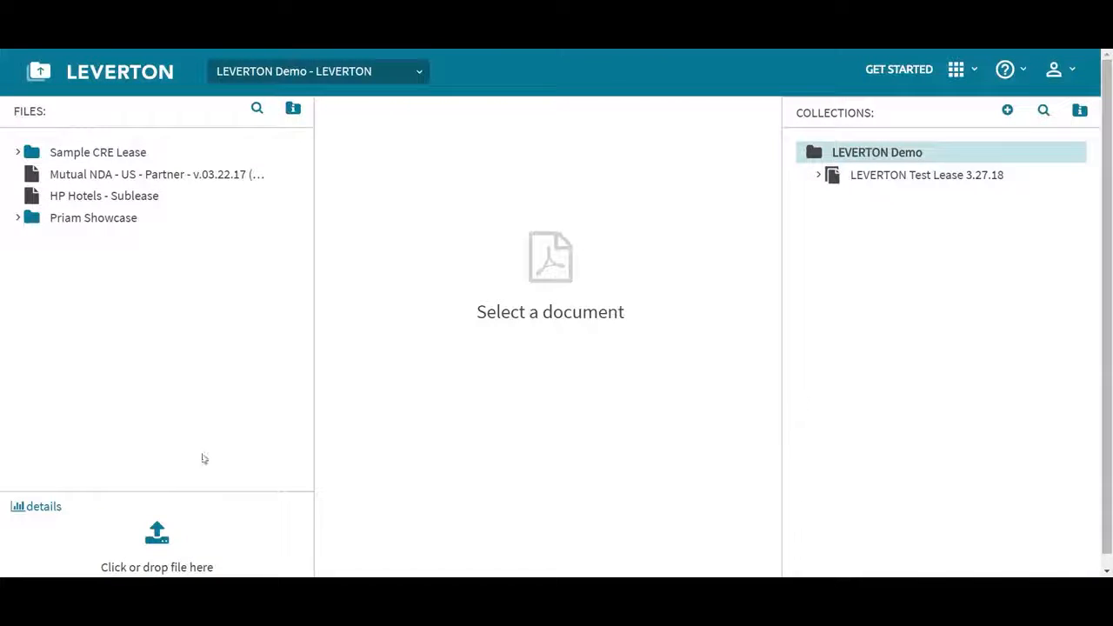
{"action": "left_click", "coordinate": [45, 509]}
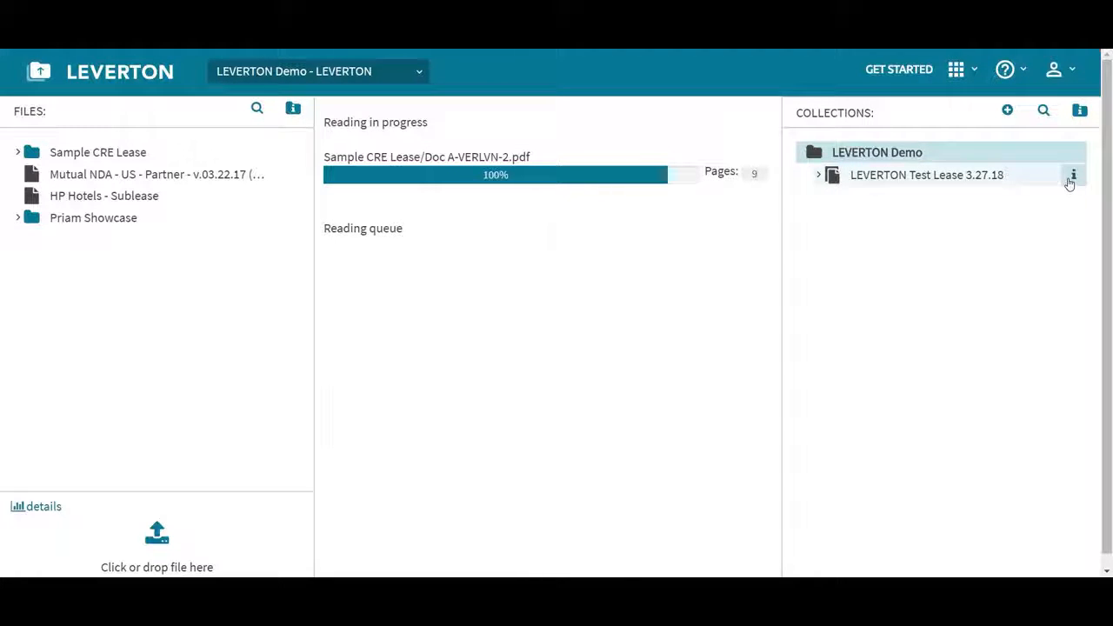
- Change LEVERTON Test Lease 3.27.18's document type to Real estate lease, subtype Lease (real estate)
{"action": "left_click", "coordinate": [1070, 182]}
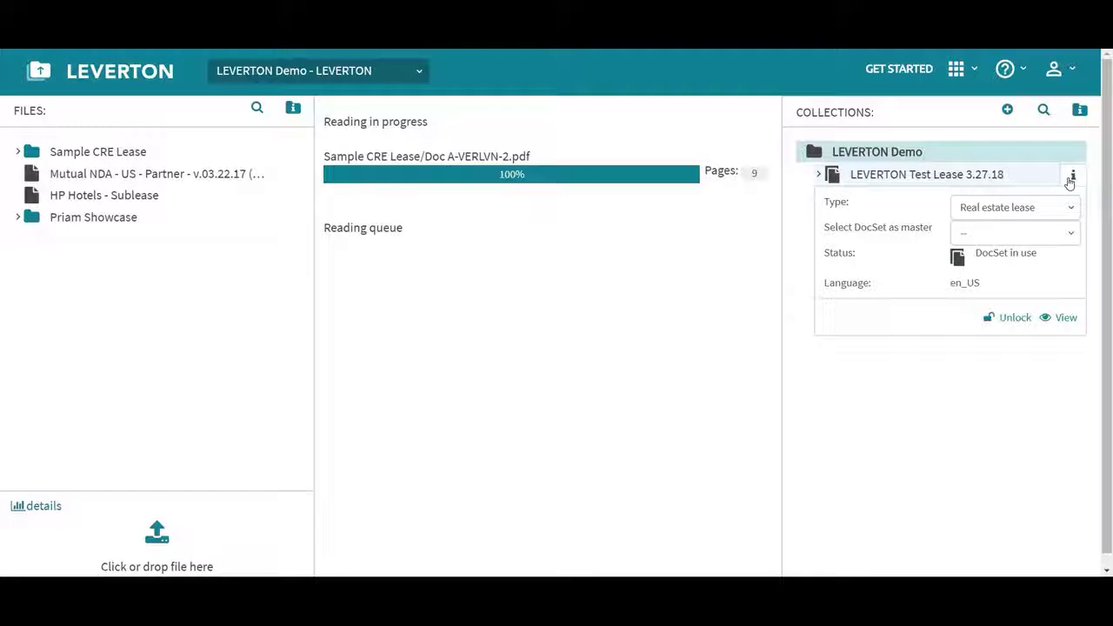
{"action": "left_click", "coordinate": [977, 210]}
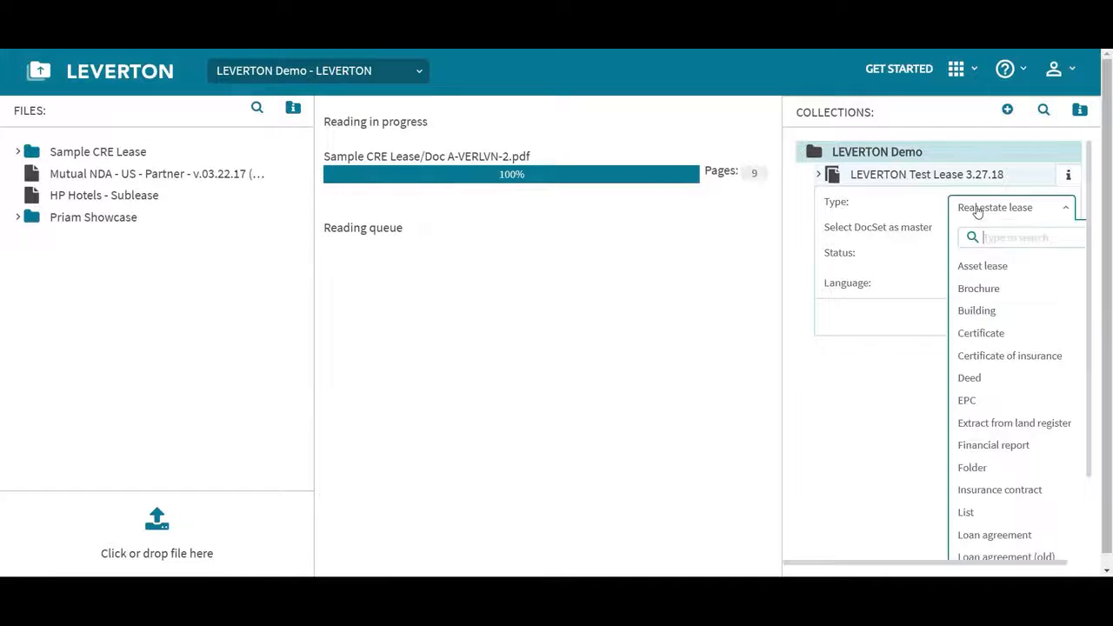
{"action": "scroll", "coordinate": [1007, 325], "scroll_direction": "down", "scroll_amount": 1}
{"action": "scroll", "coordinate": [1006, 325], "scroll_direction": "down", "scroll_amount": 3}
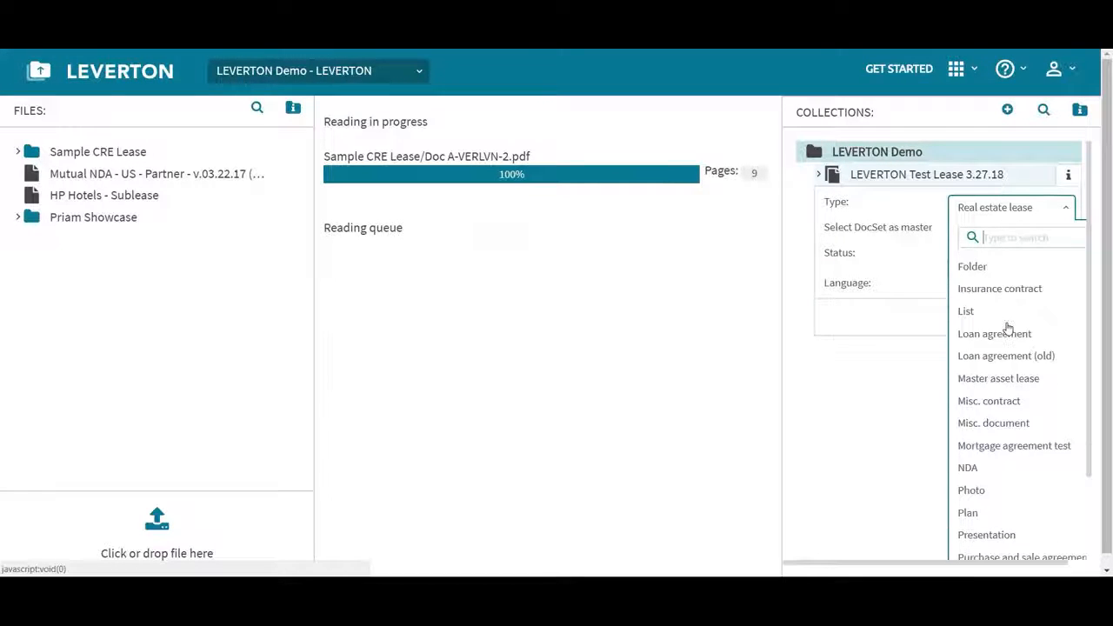
{"action": "scroll", "coordinate": [1008, 391], "scroll_direction": "down", "scroll_amount": 1}
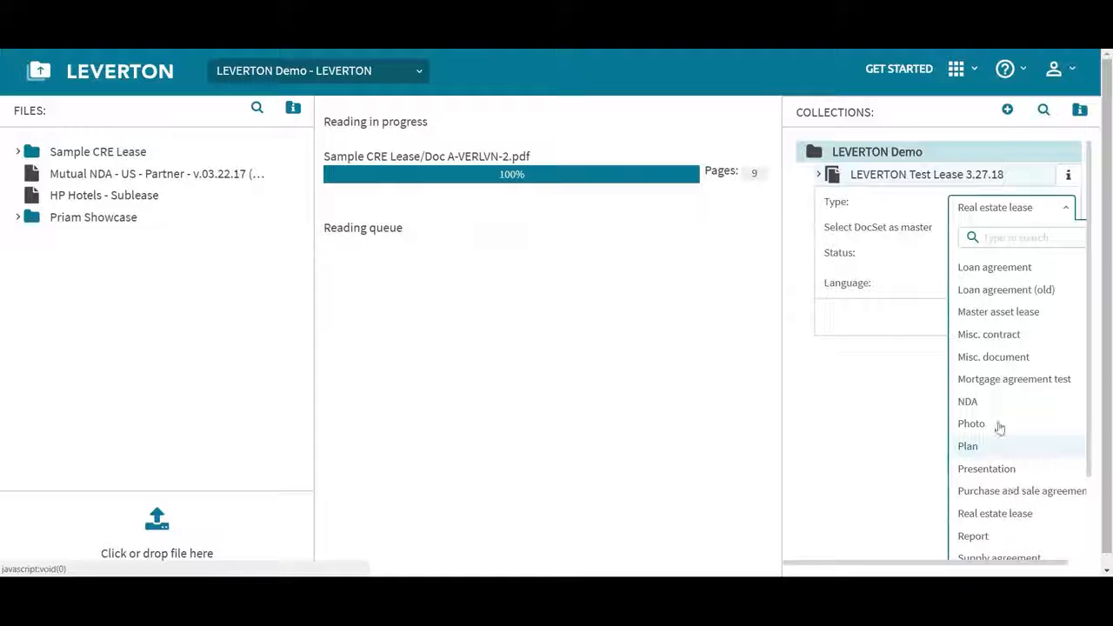
{"action": "scroll", "coordinate": [999, 426], "scroll_direction": "down", "scroll_amount": 2}
{"action": "scroll", "coordinate": [998, 426], "scroll_direction": "down", "scroll_amount": 2}
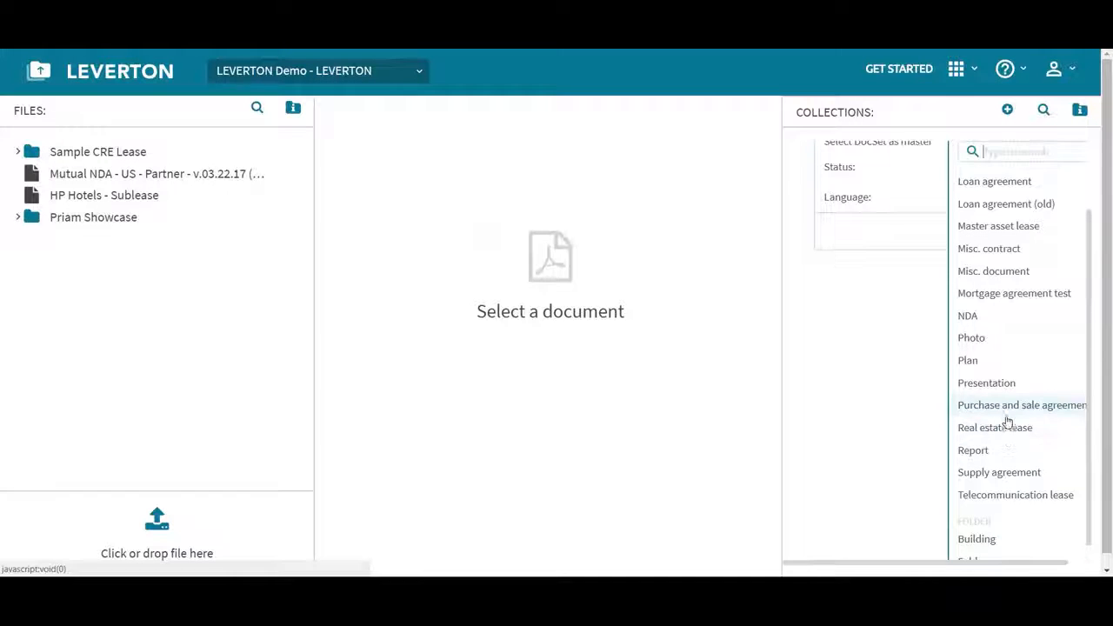
{"action": "left_click", "coordinate": [1008, 428]}
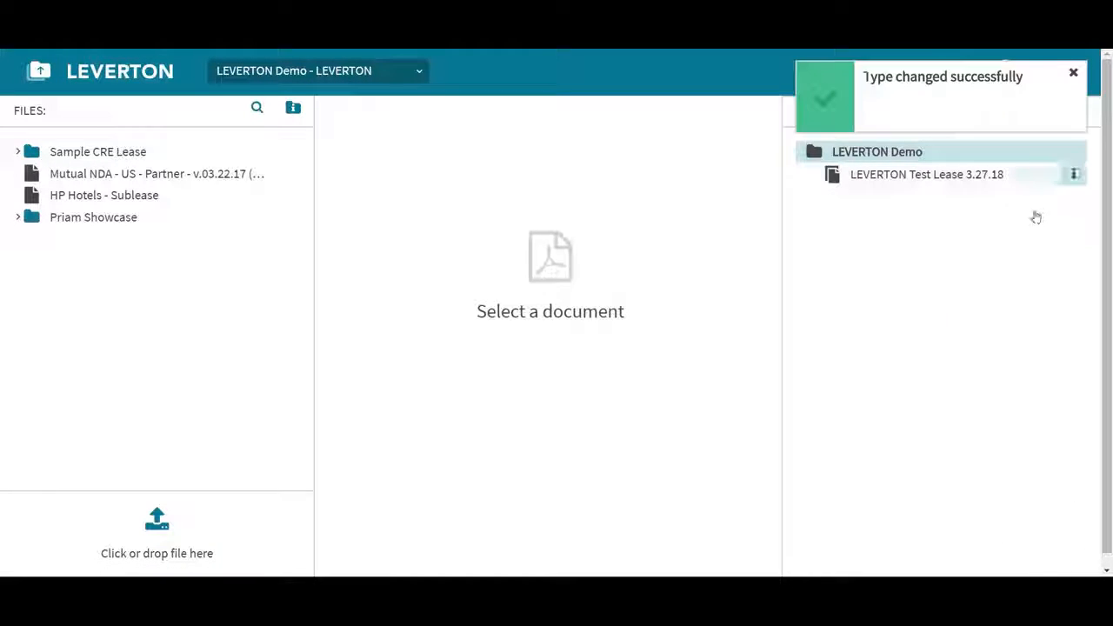
- Reopen LEVERTON Test Lease 3.27.18's details and load it in the viewer for review
{"action": "left_click", "coordinate": [1075, 176]}
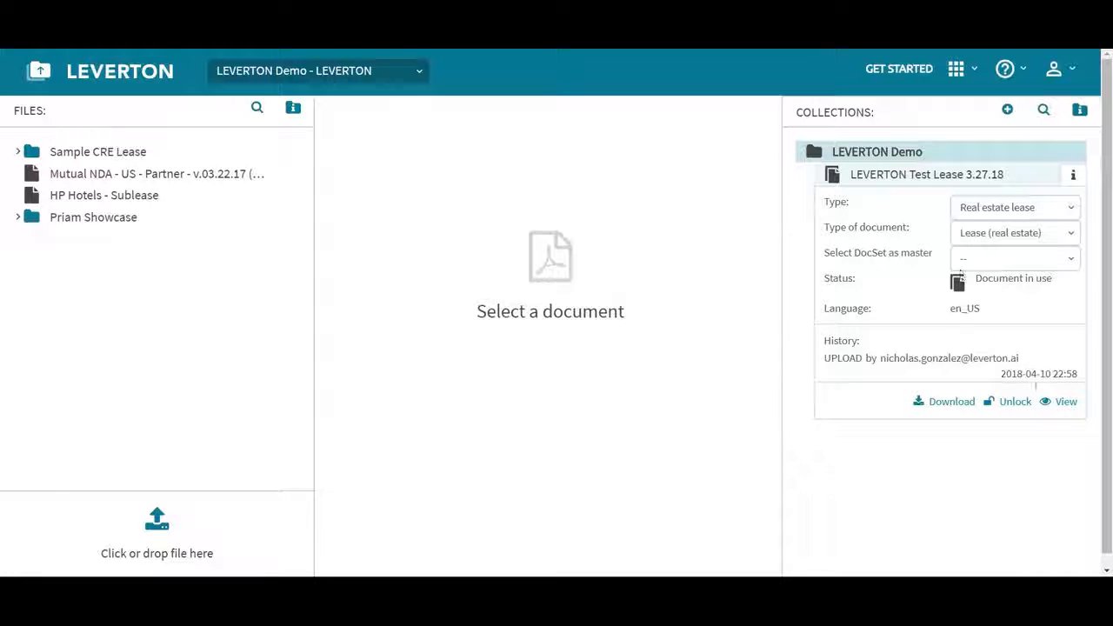
{"action": "left_click", "coordinate": [1057, 401]}
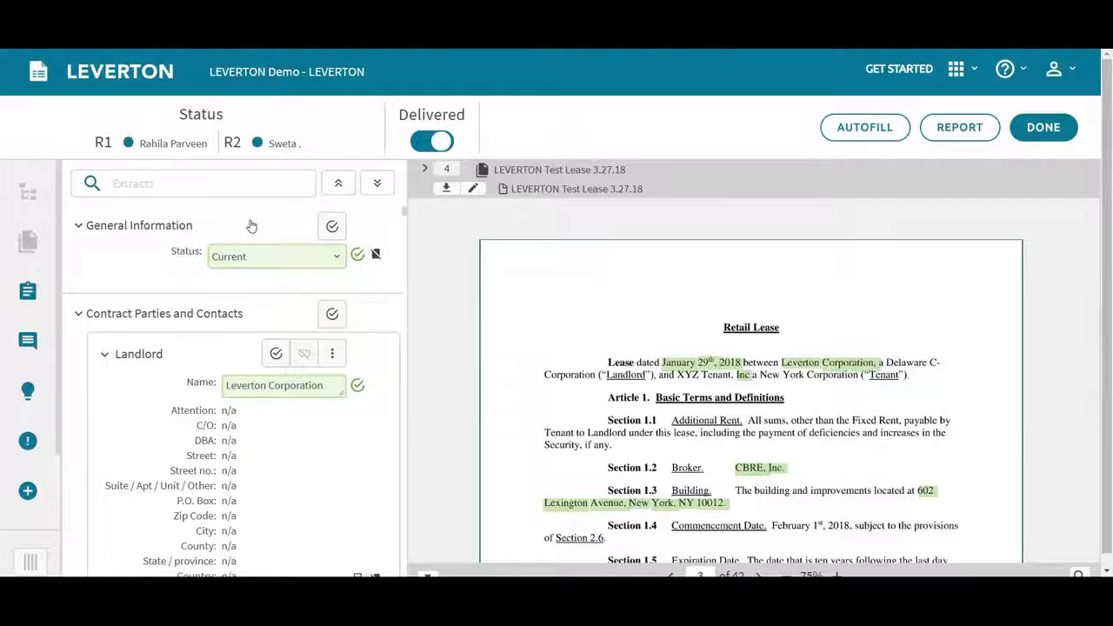
{"action": "scroll", "coordinate": [251, 225], "scroll_direction": "down", "scroll_amount": 5}
{"action": "scroll", "coordinate": [252, 225], "scroll_direction": "down", "scroll_amount": 5}
{"action": "scroll", "coordinate": [251, 225], "scroll_direction": "down", "scroll_amount": 5}
{"action": "scroll", "coordinate": [251, 225], "scroll_direction": "down", "scroll_amount": 5}
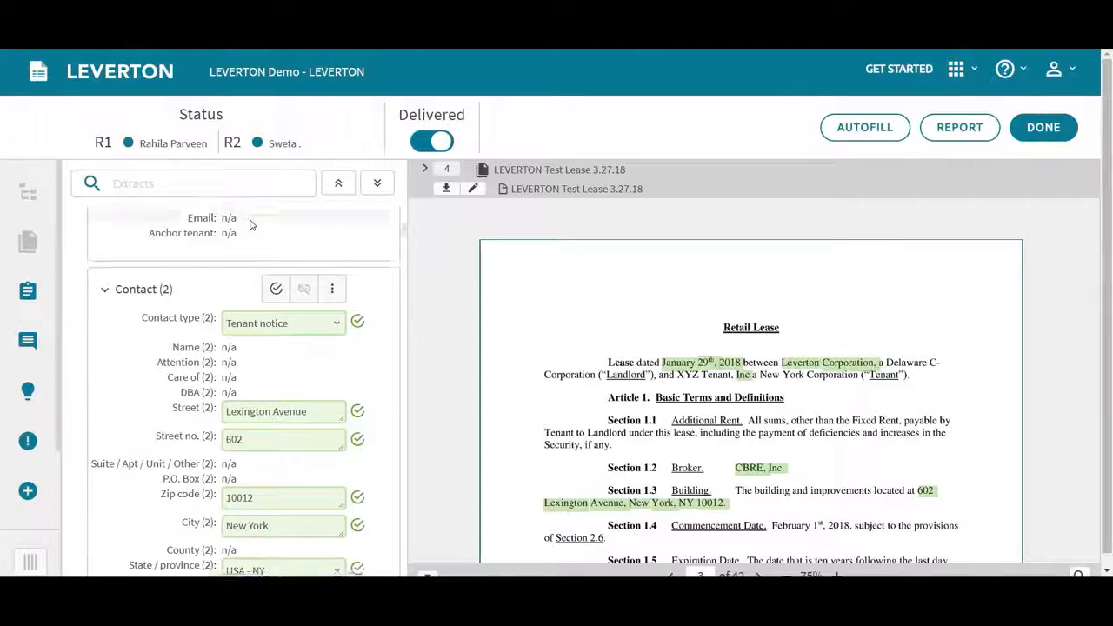
{"action": "scroll", "coordinate": [251, 225], "scroll_direction": "down", "scroll_amount": 3}
{"action": "scroll", "coordinate": [655, 294], "scroll_direction": "down", "scroll_amount": 8}
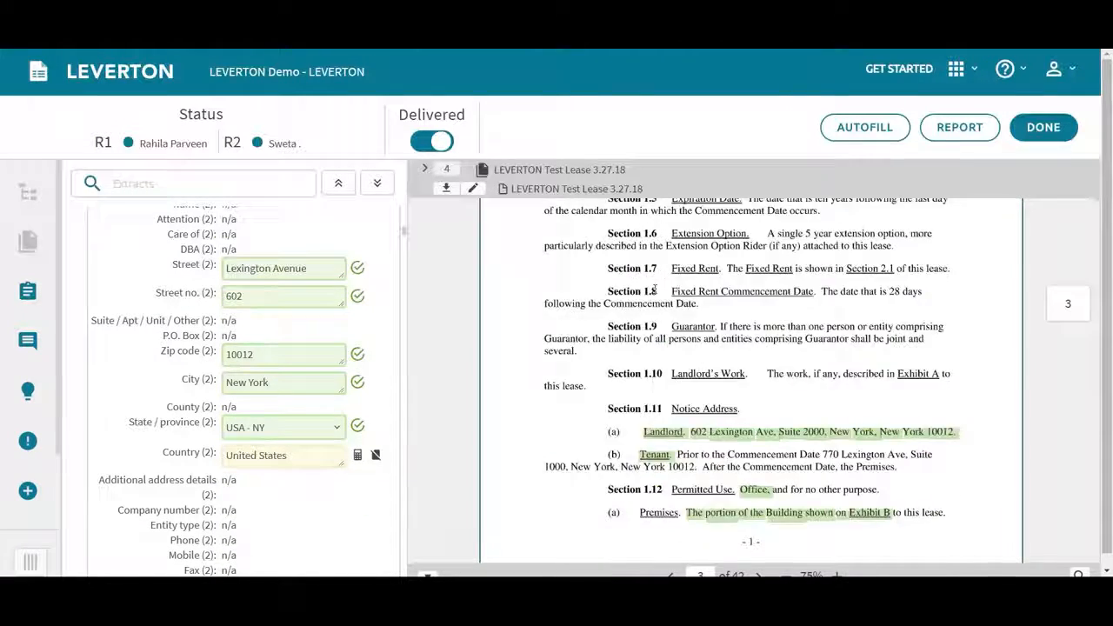
{"action": "scroll", "coordinate": [655, 294], "scroll_direction": "down", "scroll_amount": 8}
{"action": "scroll", "coordinate": [655, 293], "scroll_direction": "down", "scroll_amount": 8}
{"action": "scroll", "coordinate": [655, 294], "scroll_direction": "down", "scroll_amount": 8}
{"action": "scroll", "coordinate": [654, 289], "scroll_direction": "down", "scroll_amount": 6}
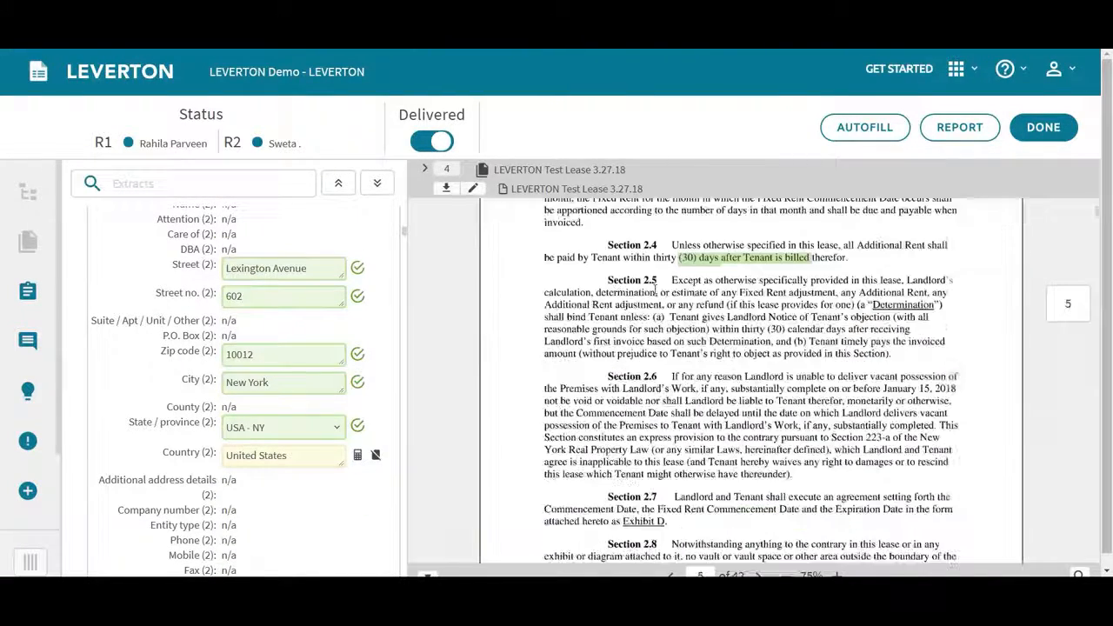
{"action": "scroll", "coordinate": [655, 289], "scroll_direction": "down", "scroll_amount": 4}
{"action": "scroll", "coordinate": [215, 315], "scroll_direction": "up", "scroll_amount": 5}
{"action": "scroll", "coordinate": [215, 315], "scroll_direction": "up", "scroll_amount": 3}
{"action": "scroll", "coordinate": [215, 316], "scroll_direction": "up", "scroll_amount": 5}
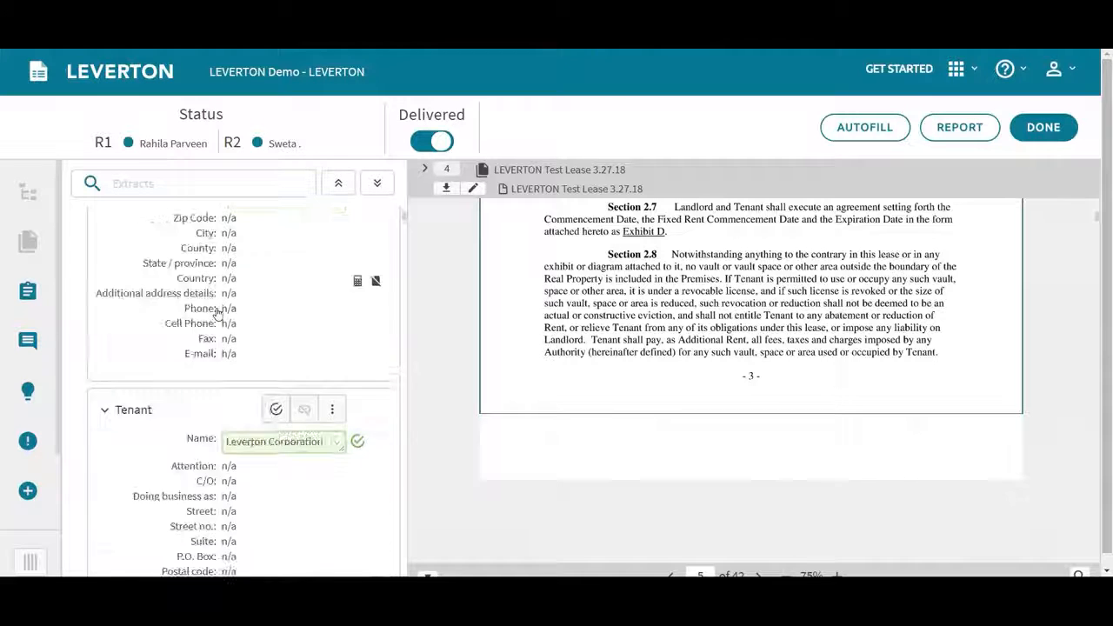
{"action": "scroll", "coordinate": [215, 316], "scroll_direction": "up", "scroll_amount": 5}
{"action": "scroll", "coordinate": [215, 315], "scroll_direction": "up", "scroll_amount": 3}
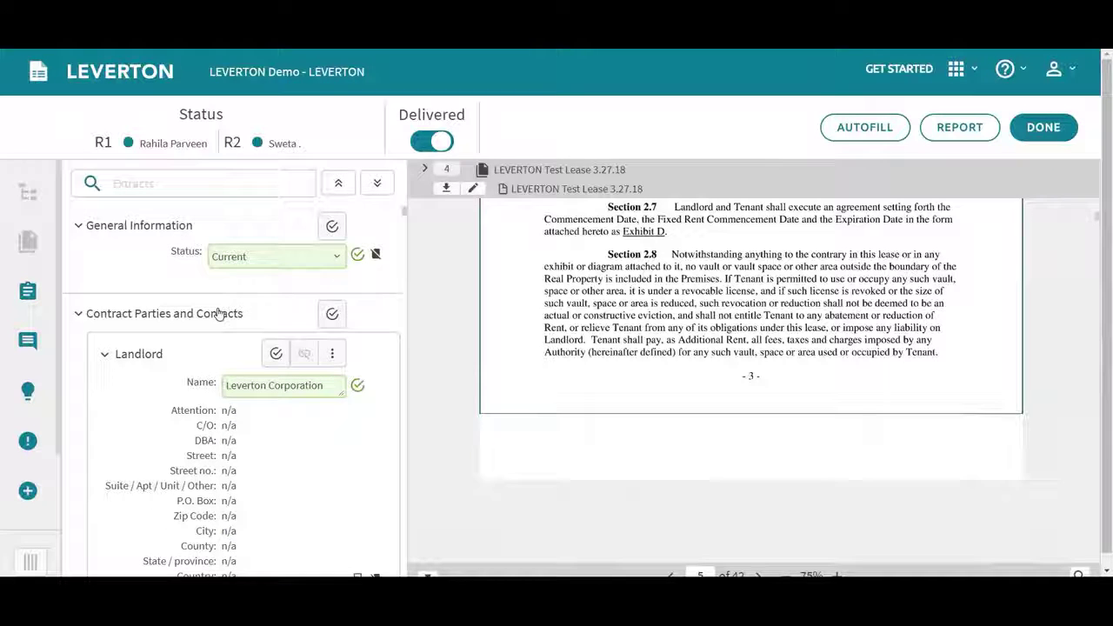
- Confirm the landlord name and tenant name Leverton Corporation as second reviewer (R2)
{"action": "left_click", "coordinate": [248, 385]}
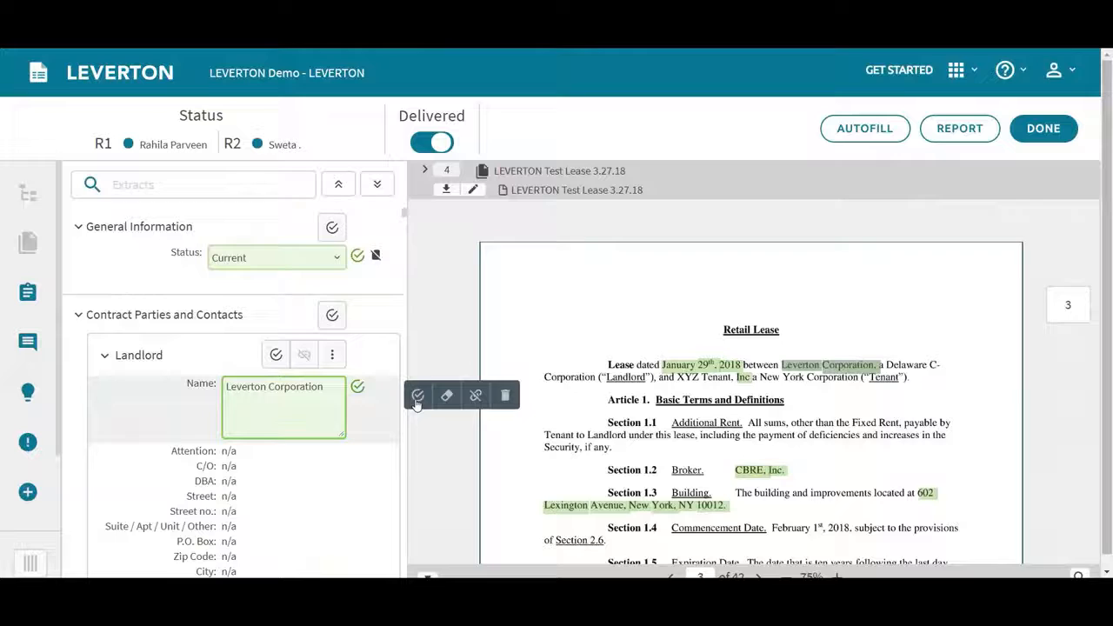
{"action": "left_click", "coordinate": [417, 397]}
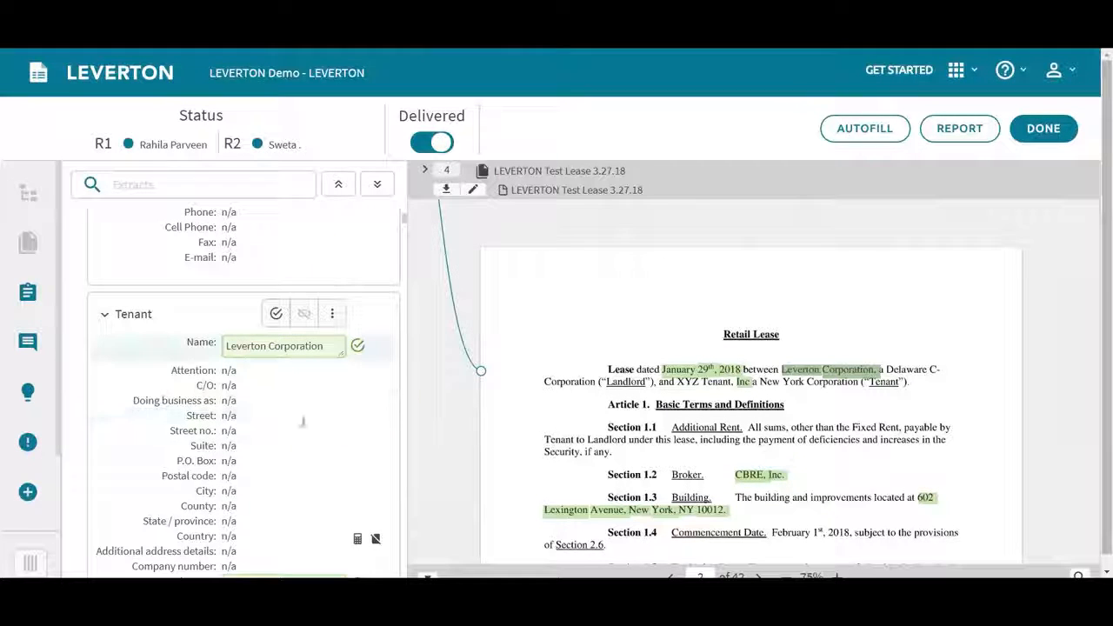
{"action": "left_click", "coordinate": [301, 345]}
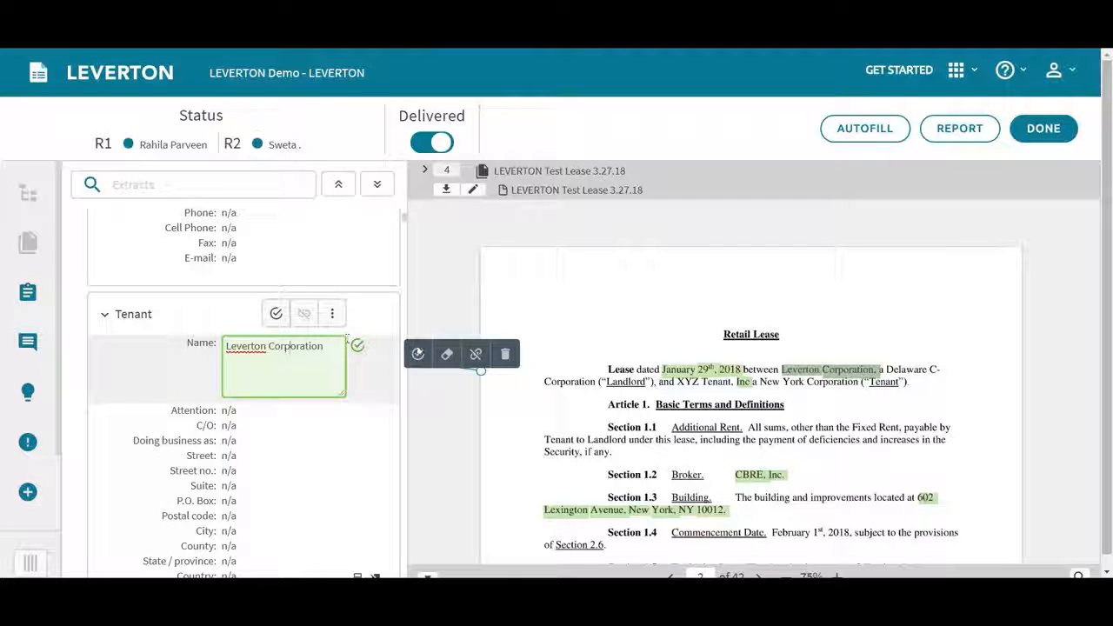
{"action": "left_click", "coordinate": [418, 354]}
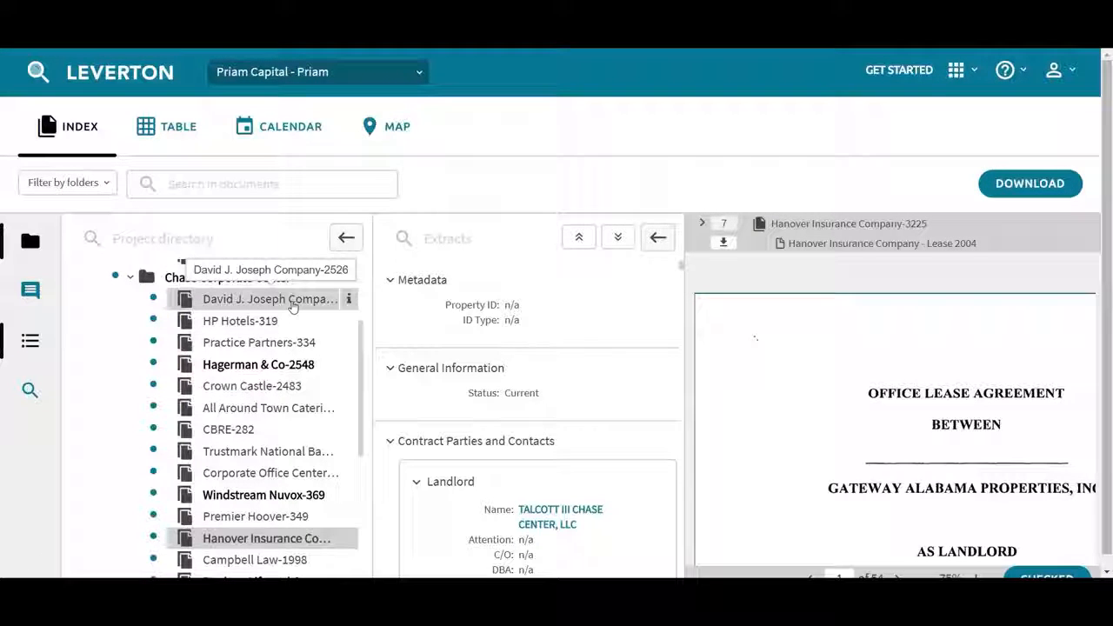
{"action": "scroll", "coordinate": [292, 305], "scroll_direction": "down", "scroll_amount": 2}
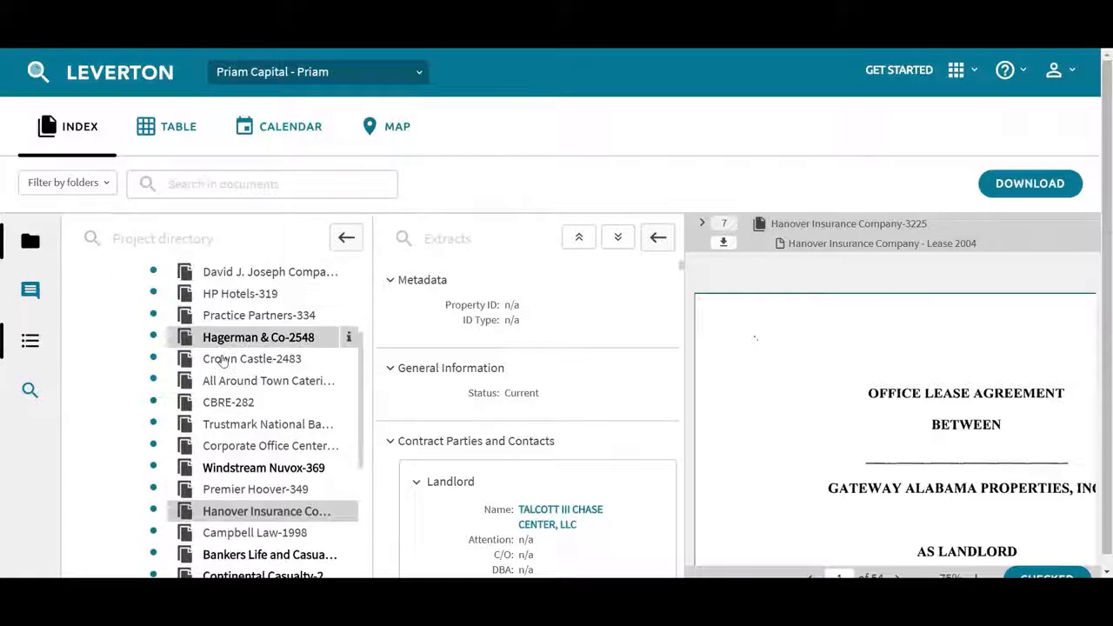
{"action": "scroll", "coordinate": [286, 348], "scroll_direction": "up", "scroll_amount": 5}
{"action": "scroll", "coordinate": [281, 400], "scroll_direction": "down", "scroll_amount": 8}
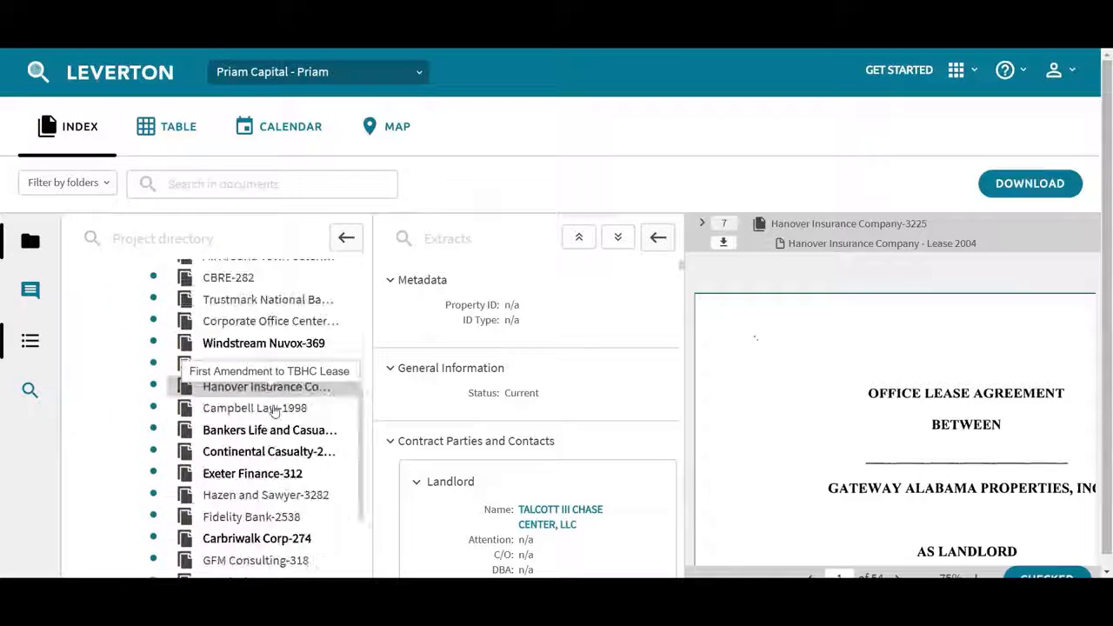
{"action": "scroll", "coordinate": [281, 382], "scroll_direction": "up", "scroll_amount": 2}
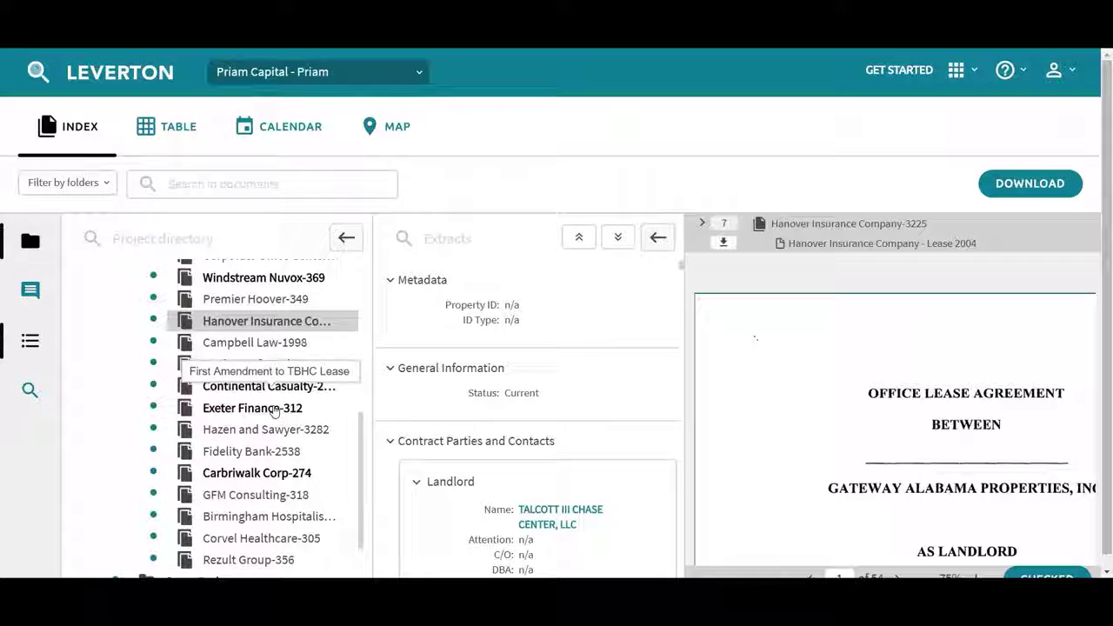
- Jump to the Hanover lease's monthly rent amount and tenant name in the source text, then show the lease table
{"action": "left_click", "coordinate": [346, 239]}
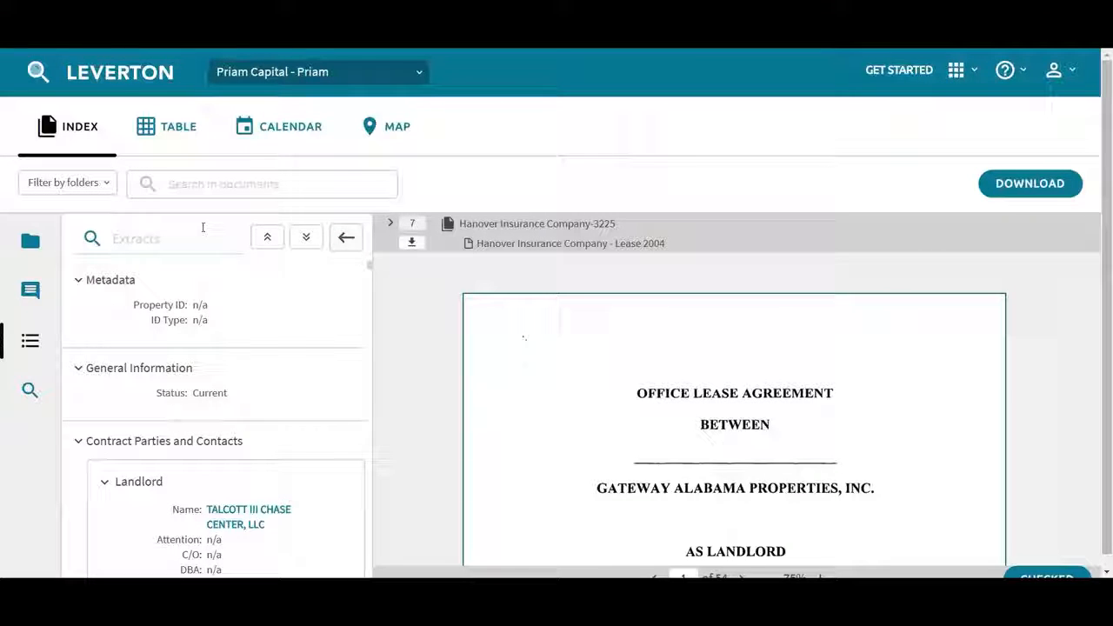
{"action": "type", "text": "rent char"}
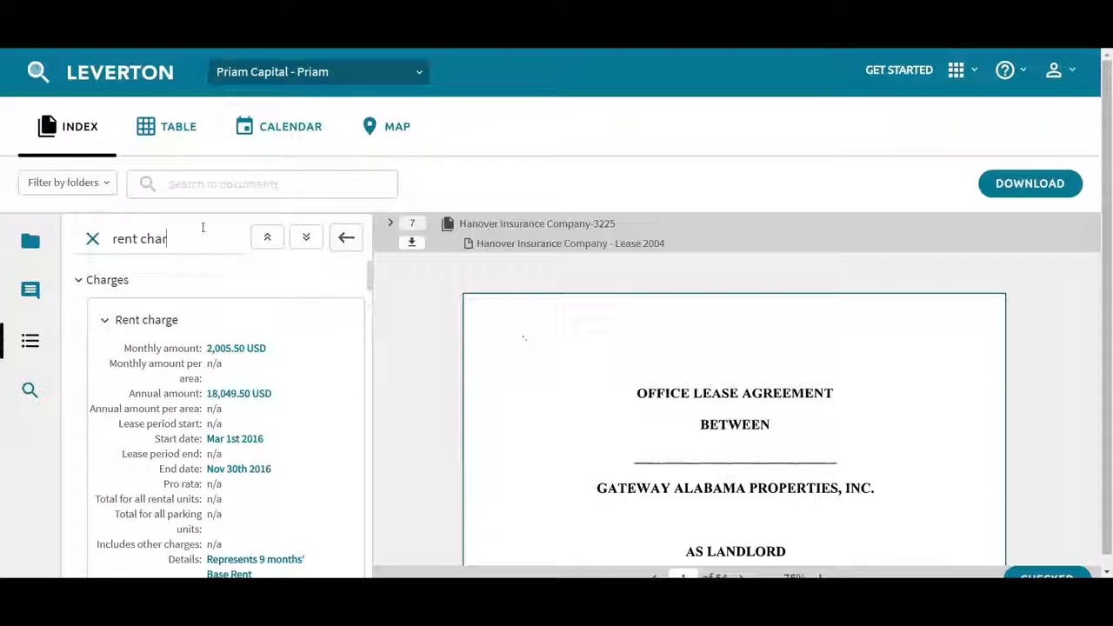
{"action": "left_click", "coordinate": [236, 348]}
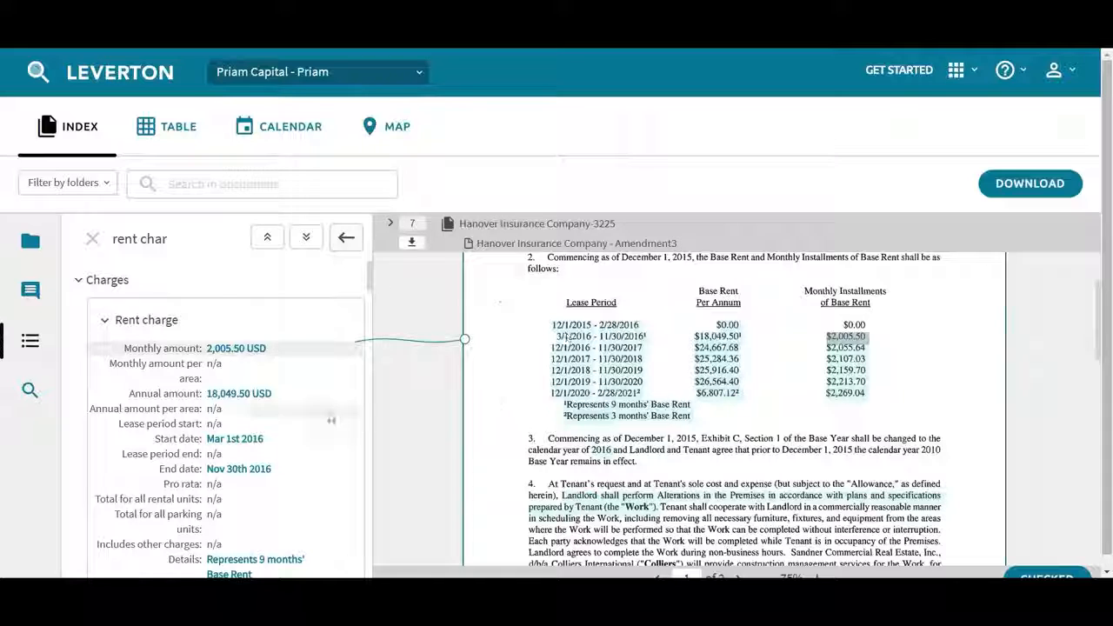
{"action": "left_click", "coordinate": [93, 238]}
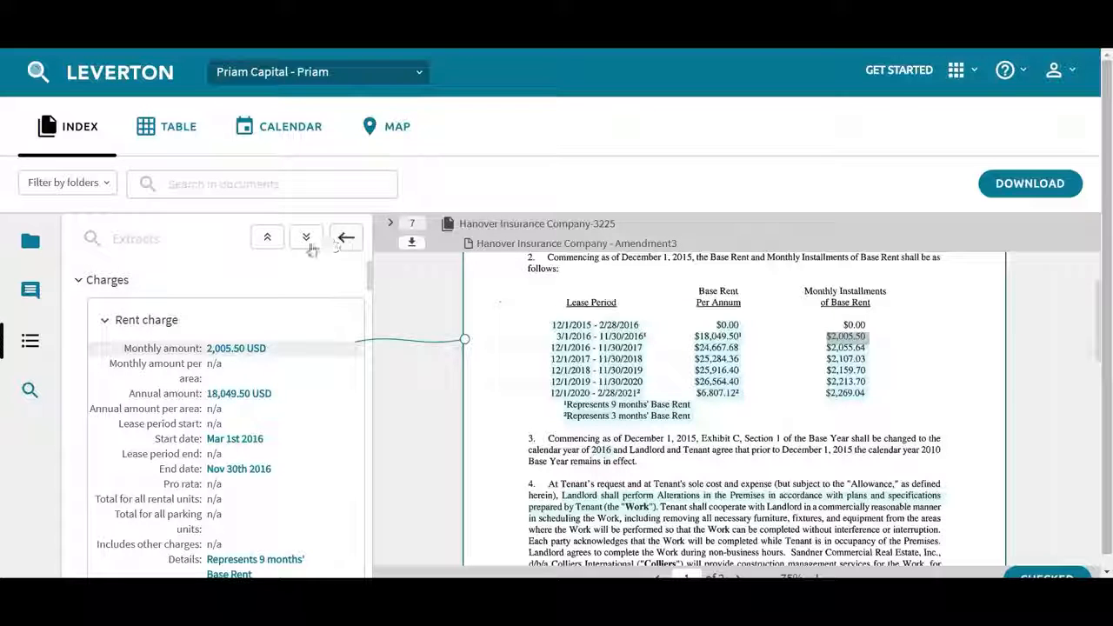
{"action": "scroll", "coordinate": [235, 386], "scroll_direction": "down", "scroll_amount": 5}
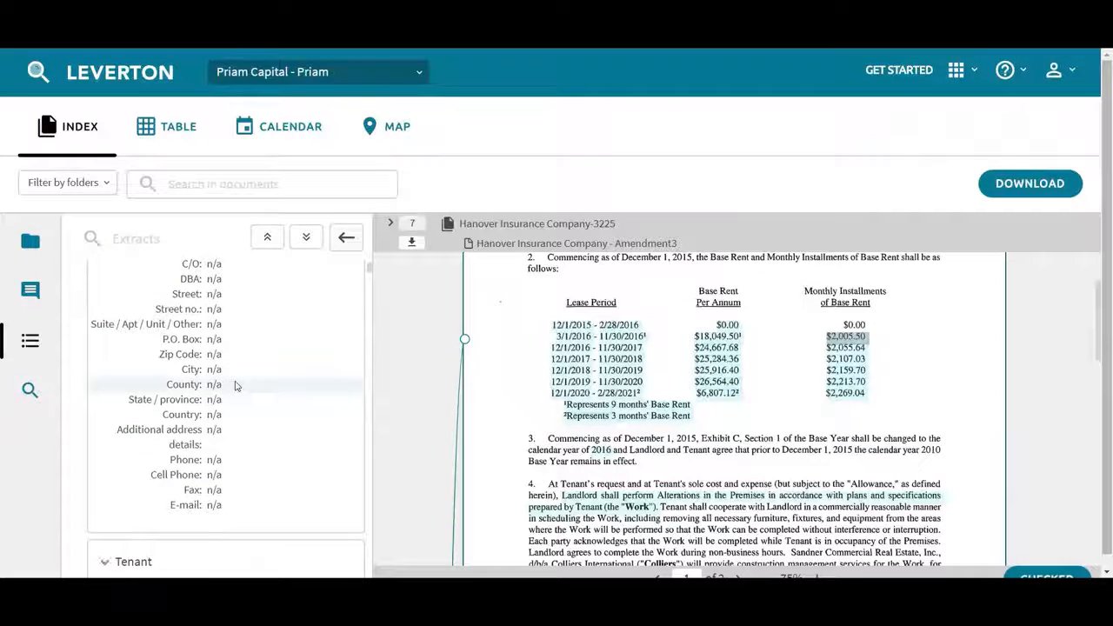
{"action": "scroll", "coordinate": [234, 386], "scroll_direction": "down", "scroll_amount": 5}
{"action": "left_click", "coordinate": [235, 380]}
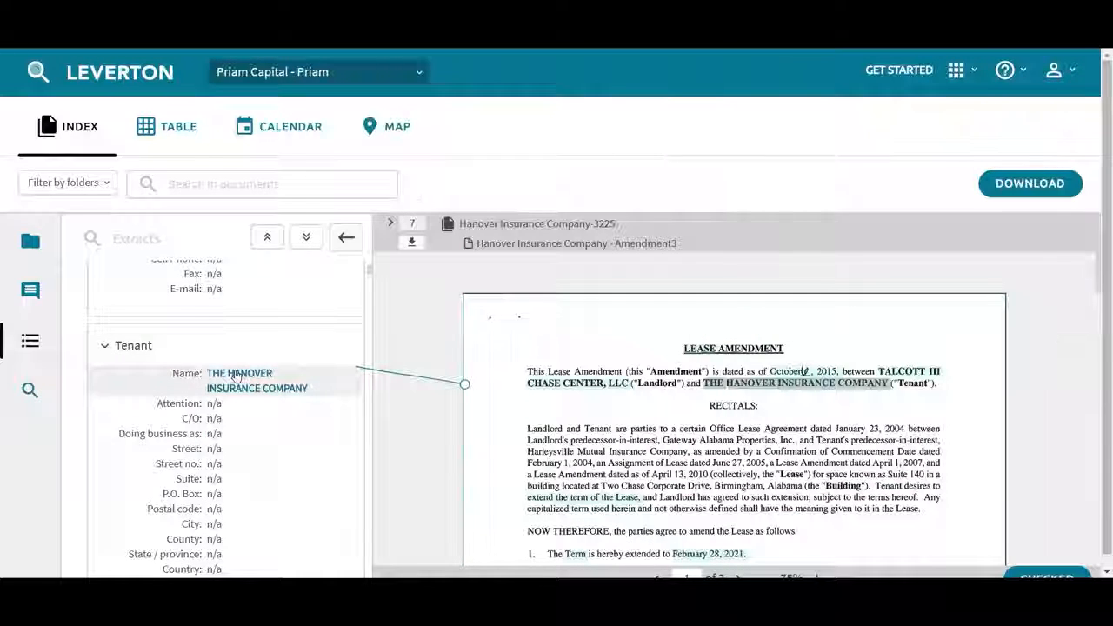
{"action": "left_click", "coordinate": [179, 126]}
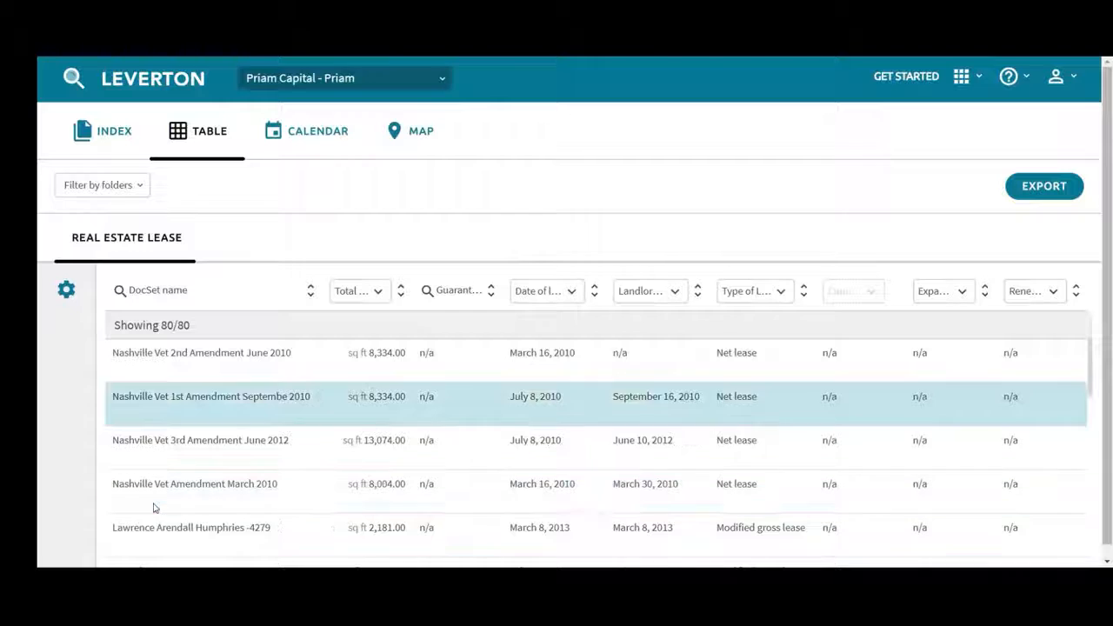
- Set a commencement-date email reminder in the calendar, view the property map, and return to the table for export
{"action": "left_click", "coordinate": [305, 131]}
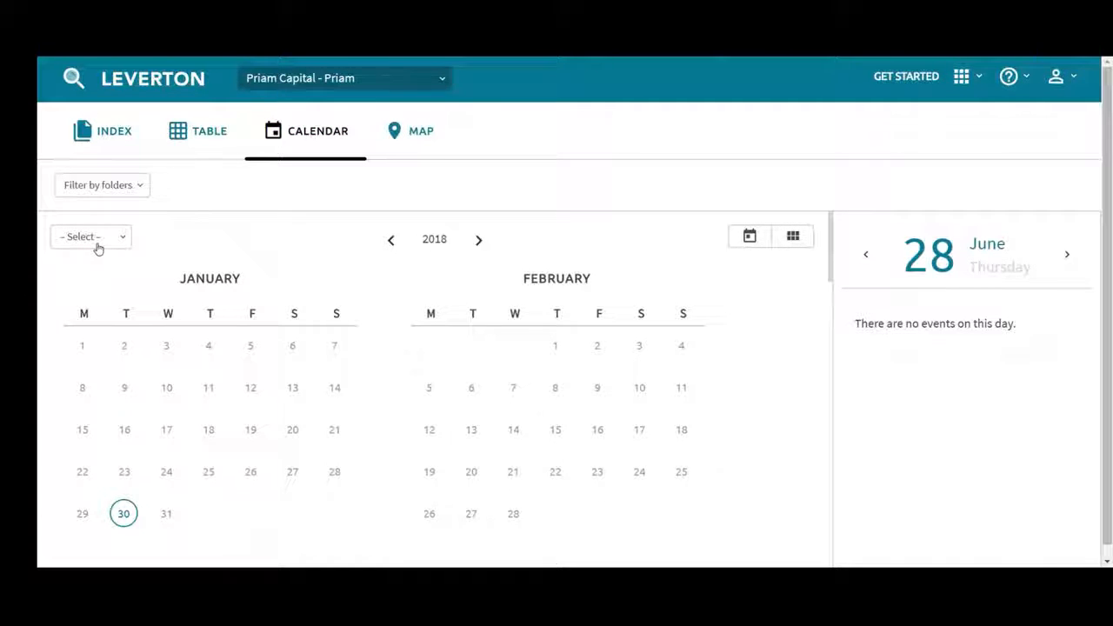
{"action": "left_click", "coordinate": [92, 237]}
{"action": "left_click", "coordinate": [87, 317]}
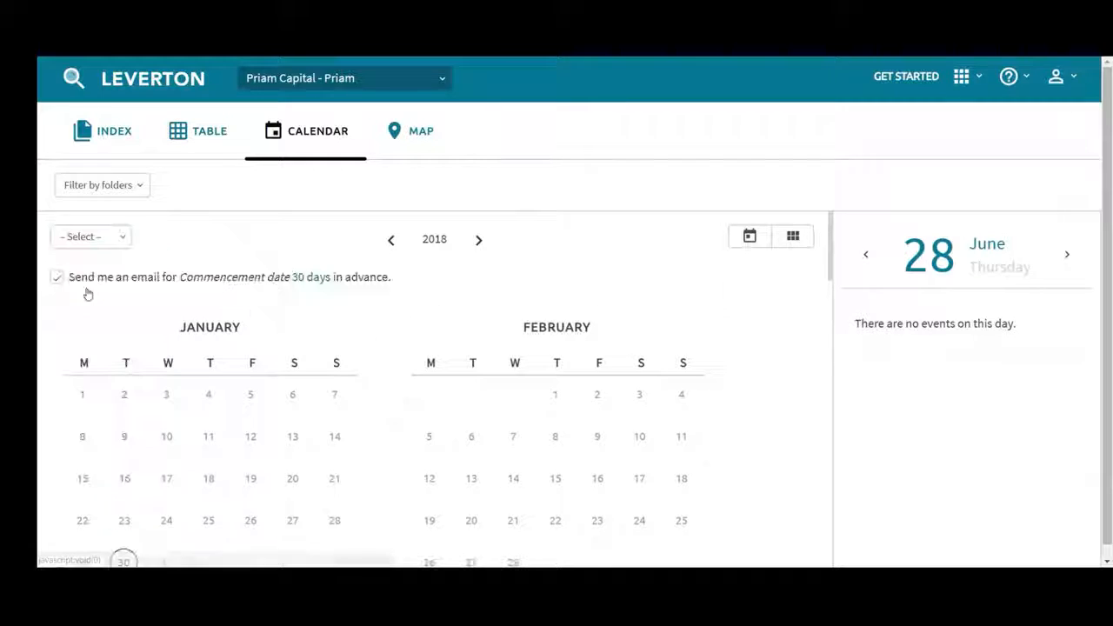
{"action": "left_click", "coordinate": [417, 134]}
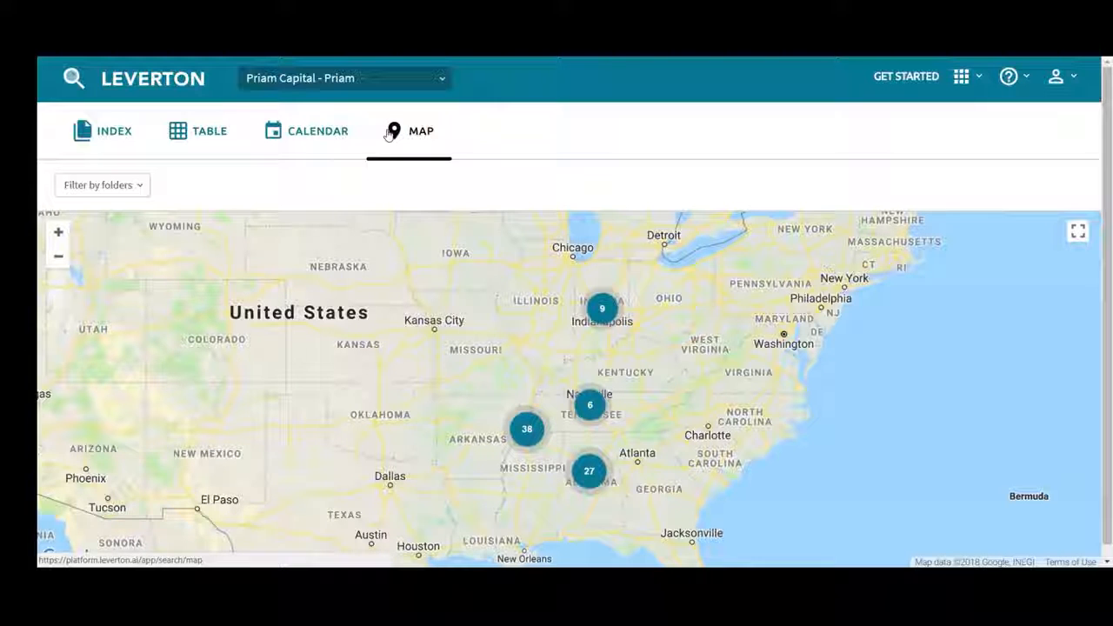
{"action": "left_click", "coordinate": [198, 131]}
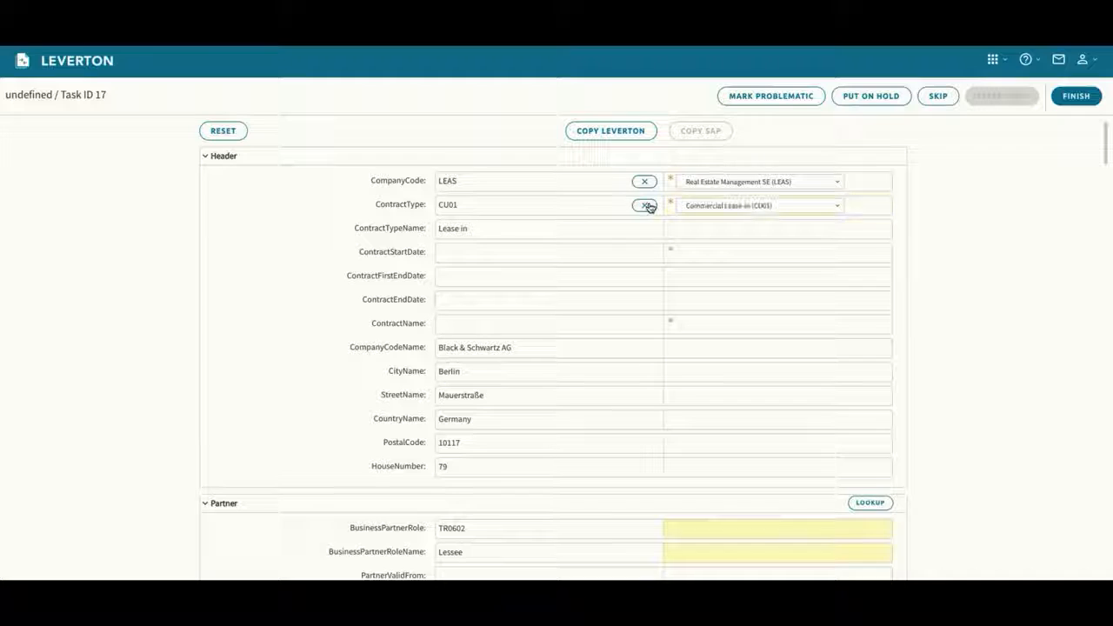
{"action": "scroll", "coordinate": [597, 348], "scroll_direction": "down", "scroll_amount": 10}
{"action": "scroll", "coordinate": [608, 374], "scroll_direction": "down", "scroll_amount": 10}
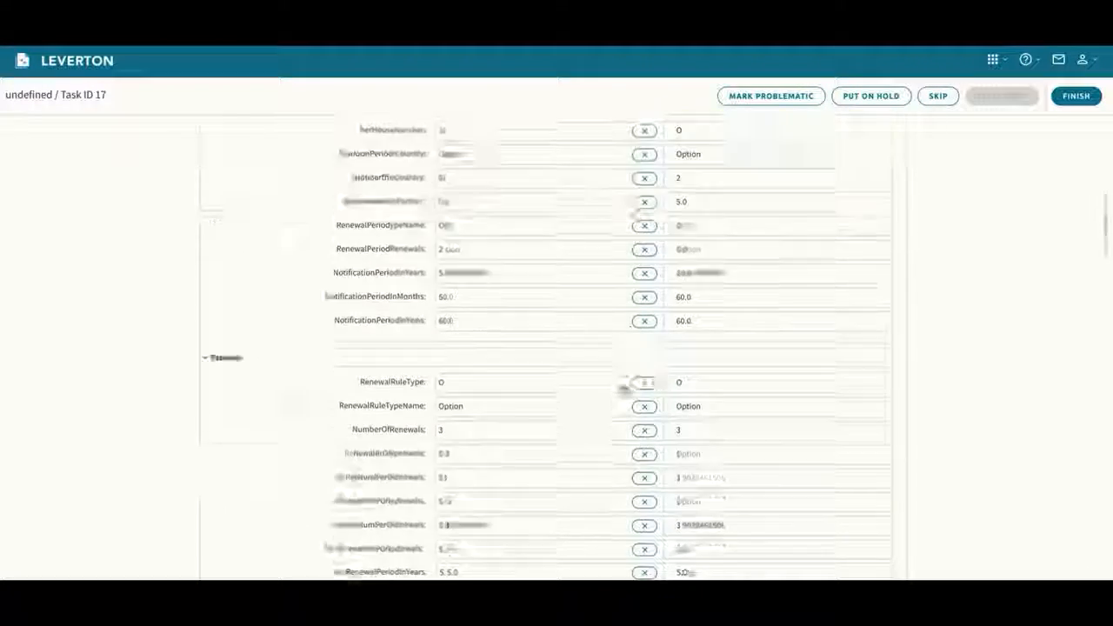
{"action": "scroll", "coordinate": [621, 383], "scroll_direction": "down", "scroll_amount": 5}
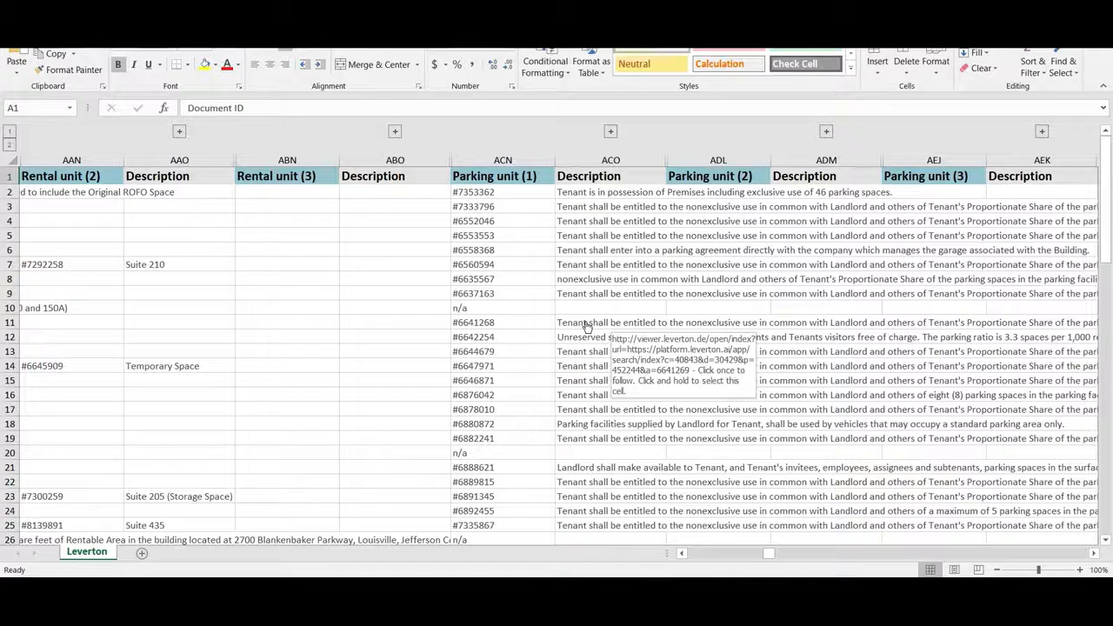
- Follow the parking description's hyperlink in cell ACO11 to the Crown Castle lease source in Leverton
{"action": "left_click", "coordinate": [586, 325]}
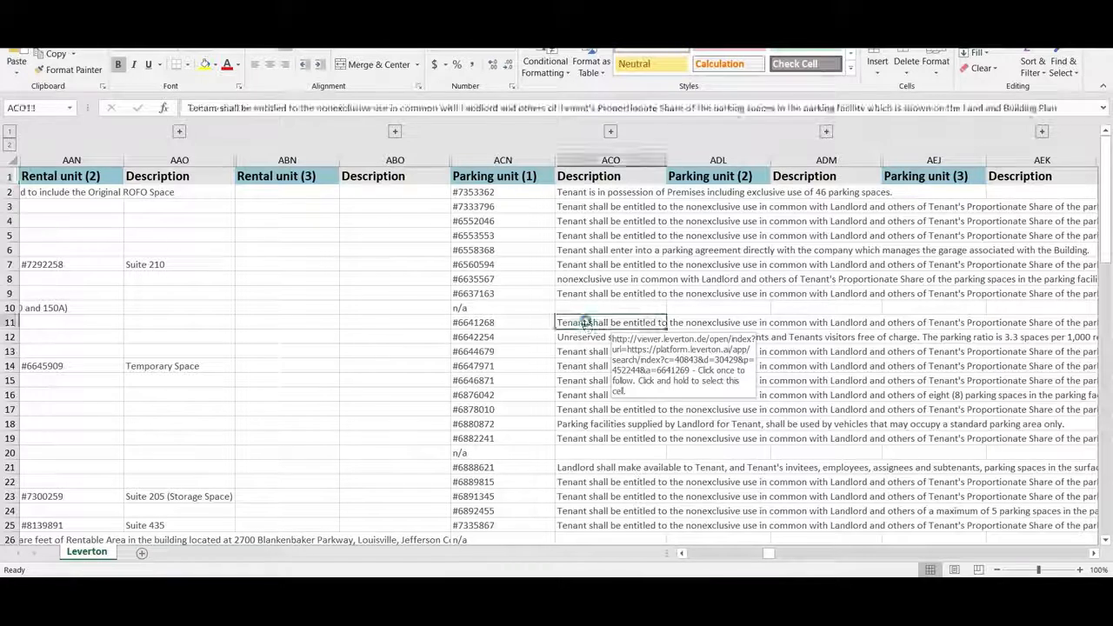